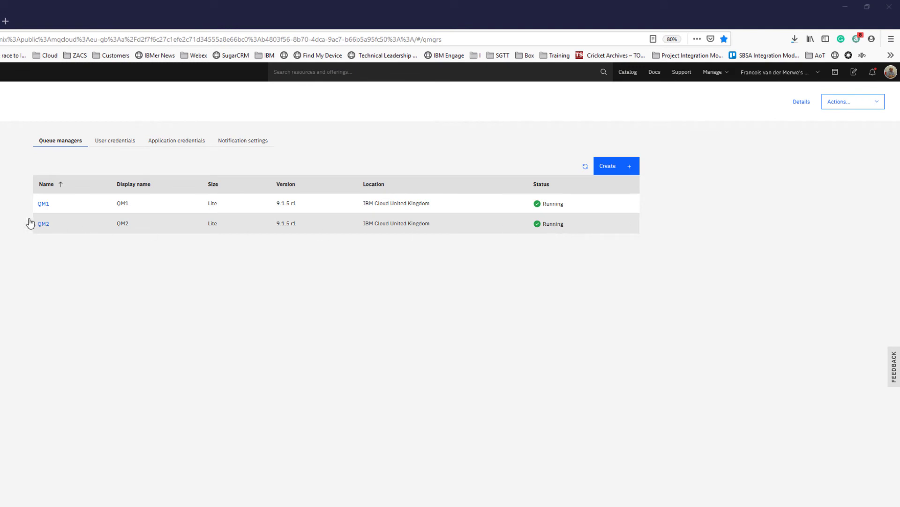
# - Examine the existing user credentials and the form for adding new ones, leaving it without adding any
pyautogui.click(118, 143)
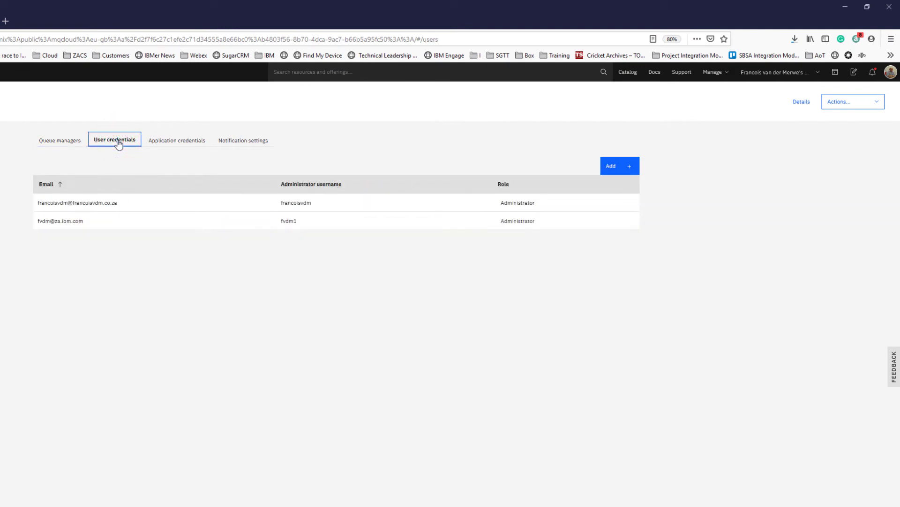
pyautogui.click(612, 166)
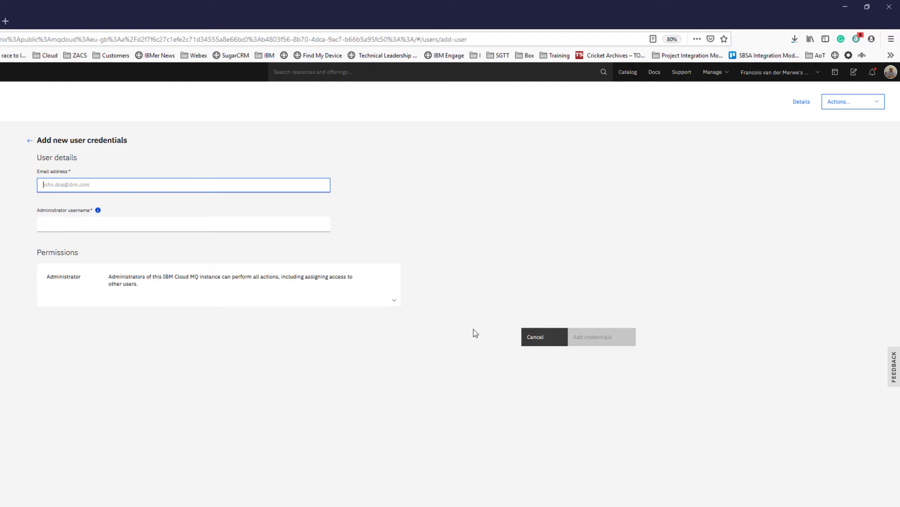
pyautogui.click(533, 338)
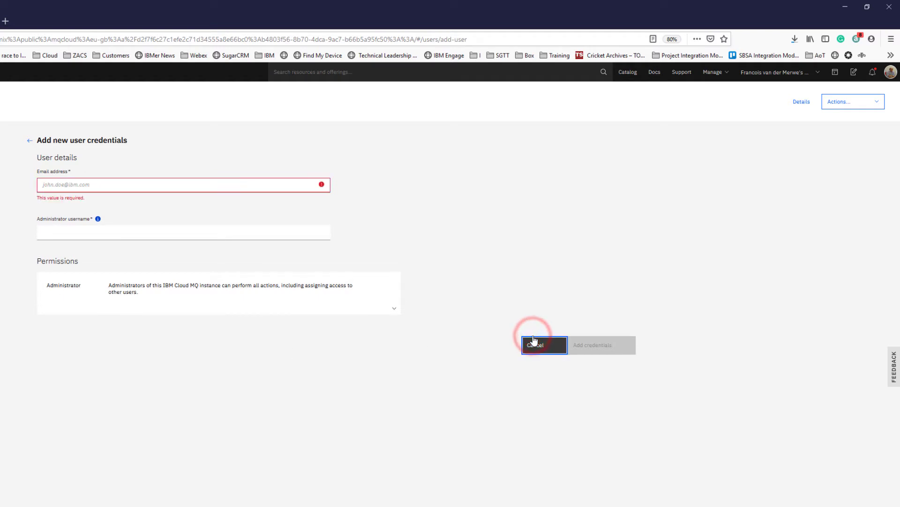
pyautogui.click(535, 344)
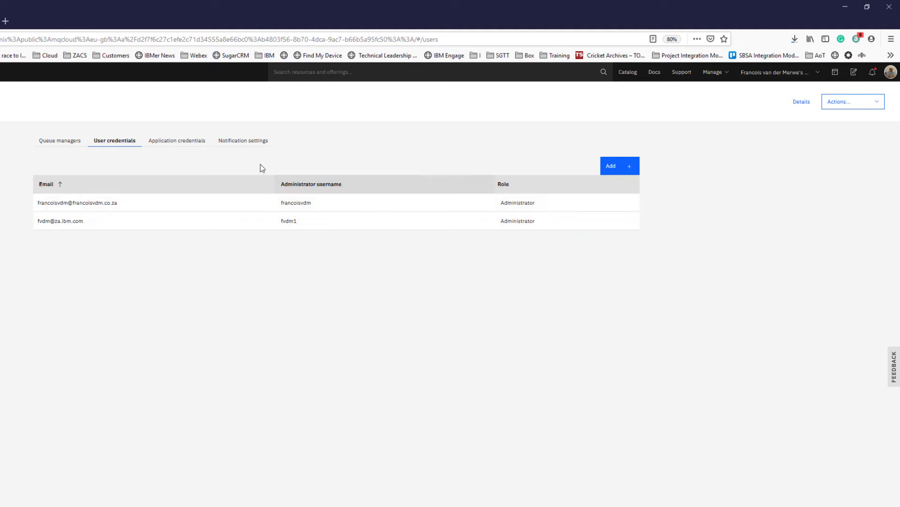
# - Add application credentials with display name demo2 and description "Cred fopr demo2", and generate their API key
pyautogui.click(176, 143)
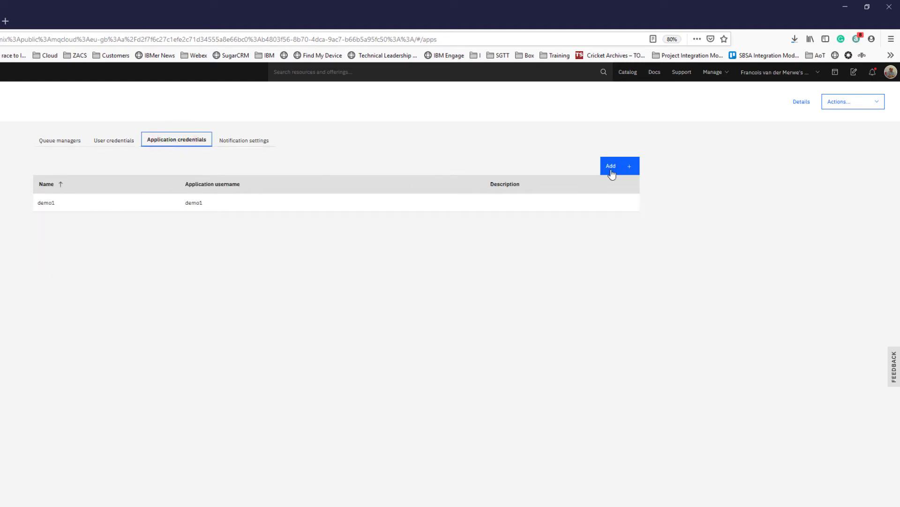
pyautogui.click(612, 169)
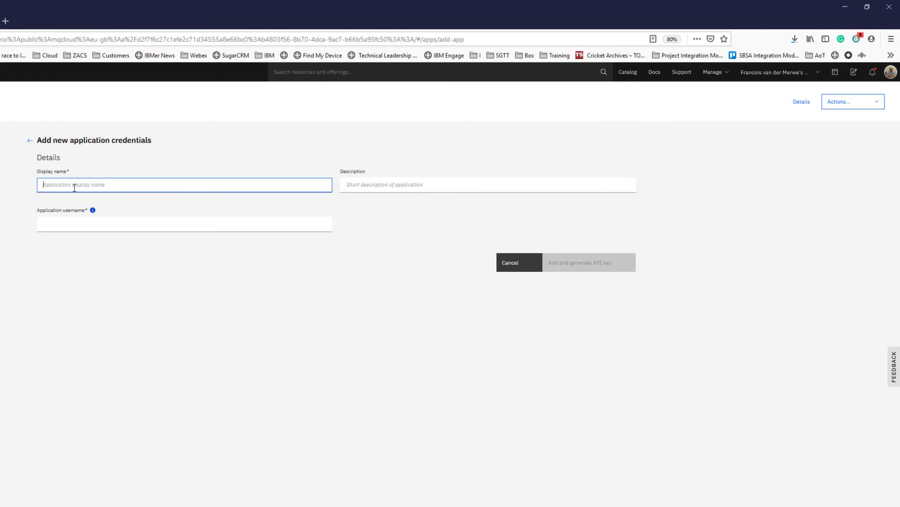
pyautogui.write('demo2')
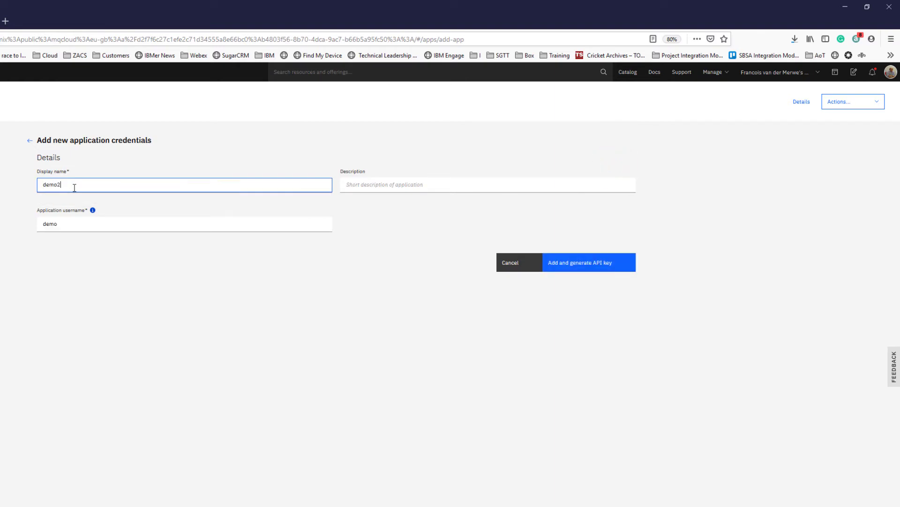
pyautogui.click(359, 185)
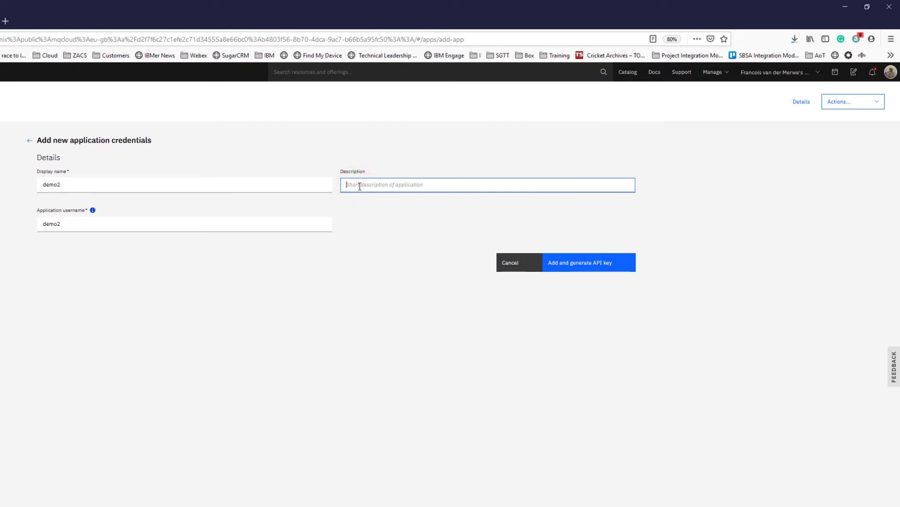
pyautogui.write('Cred fopr demo2')
pyautogui.click(585, 266)
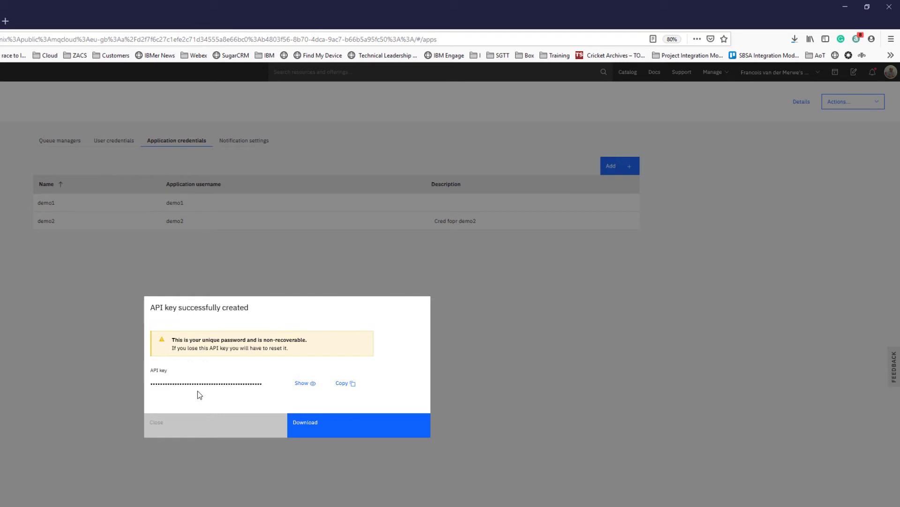
# - Download the generated API key as applicationApiKey.json, open it in Notepad, and dismiss the API key dialog
pyautogui.click(308, 424)
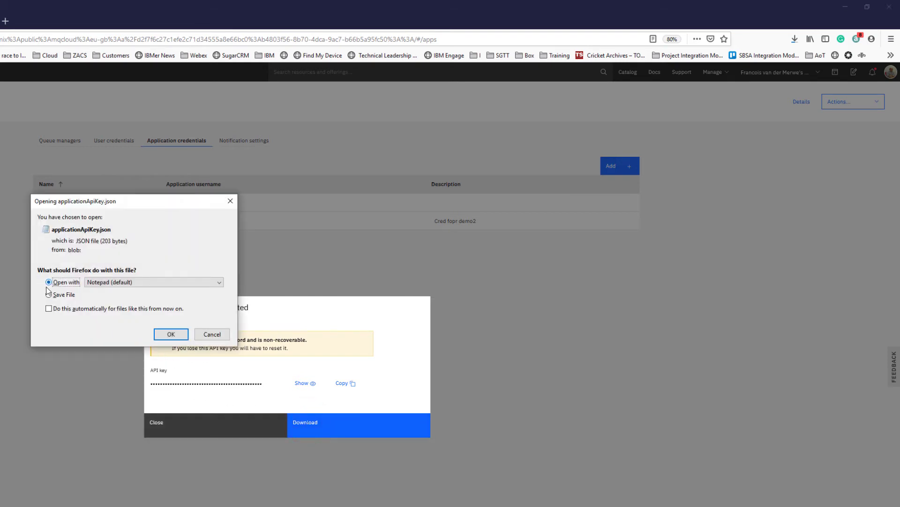
pyautogui.click(176, 336)
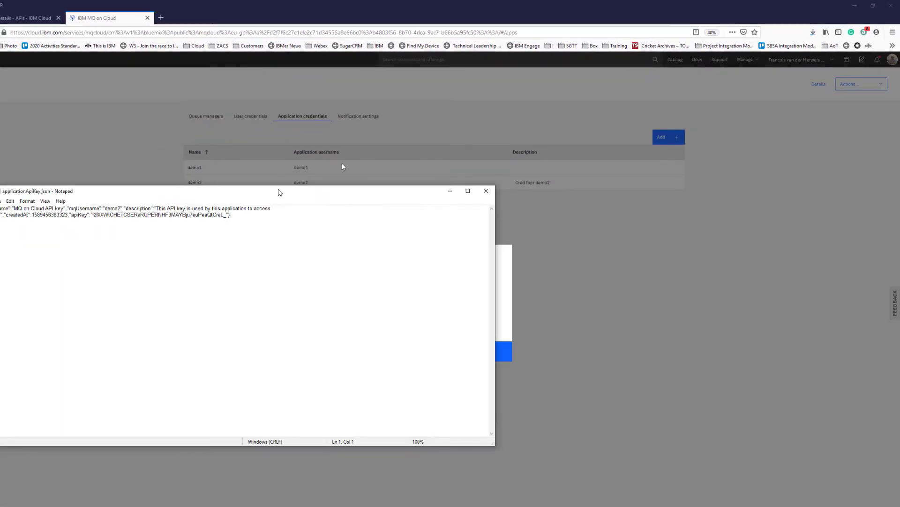
pyautogui.moveTo(279, 193); pyautogui.dragTo(379, 181)
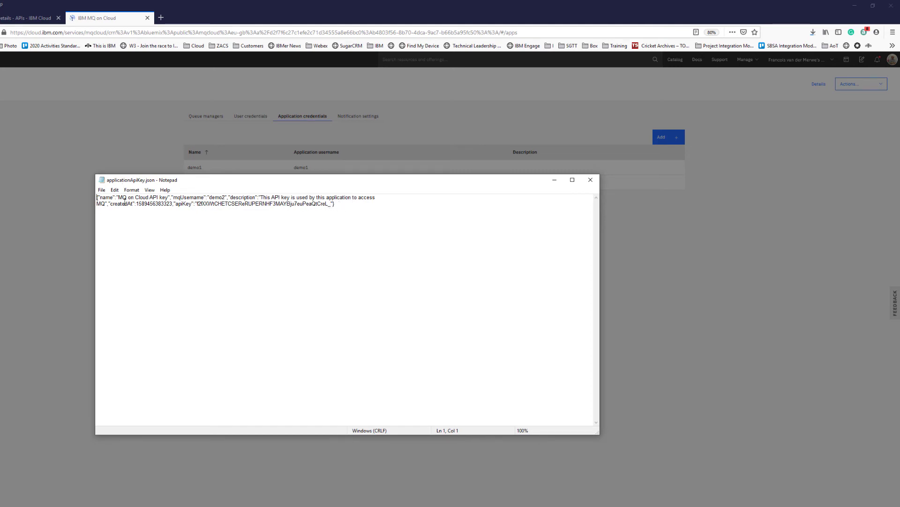
pyautogui.click(554, 181)
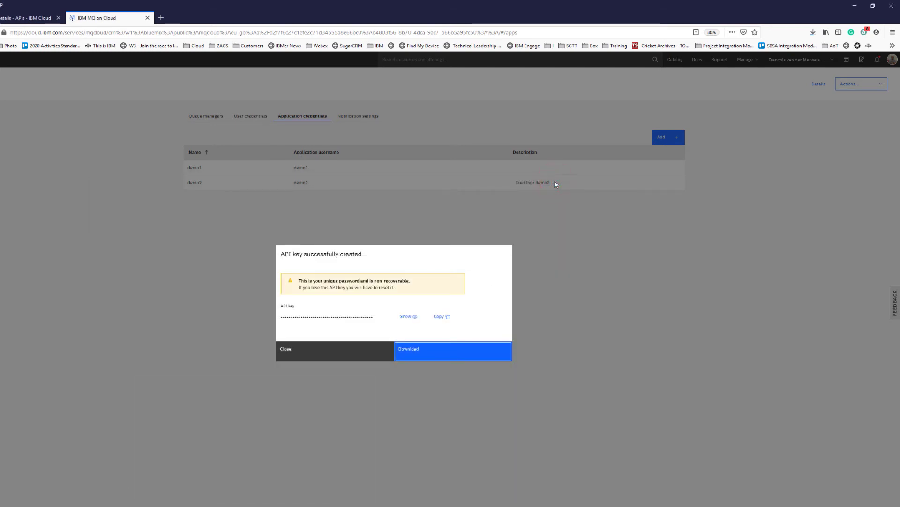
pyautogui.click(286, 351)
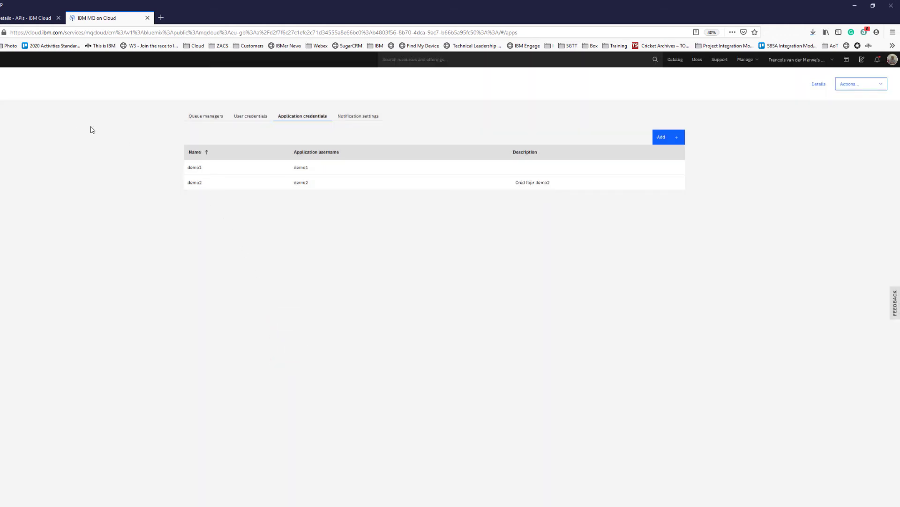
# - Download the plain-text connection information of queue manager QM2 and open connection_info.txt in Notepad
pyautogui.click(207, 115)
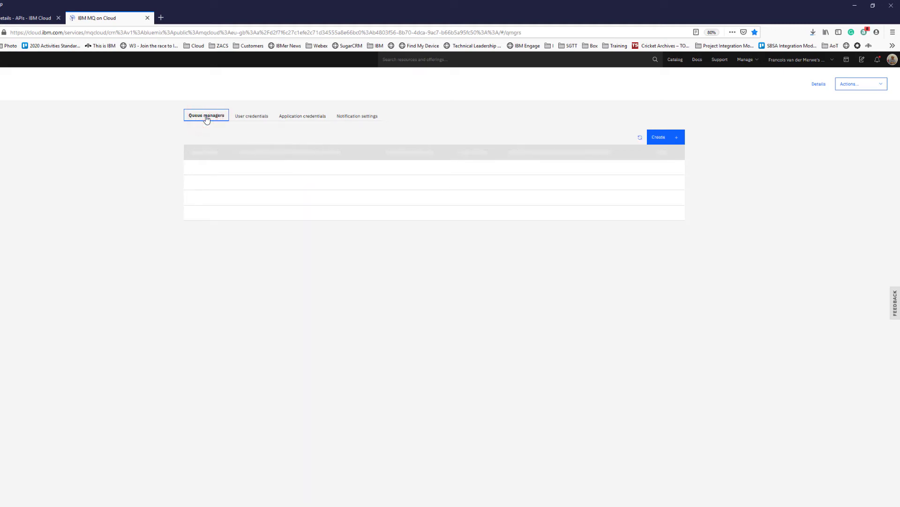
pyautogui.click(193, 186)
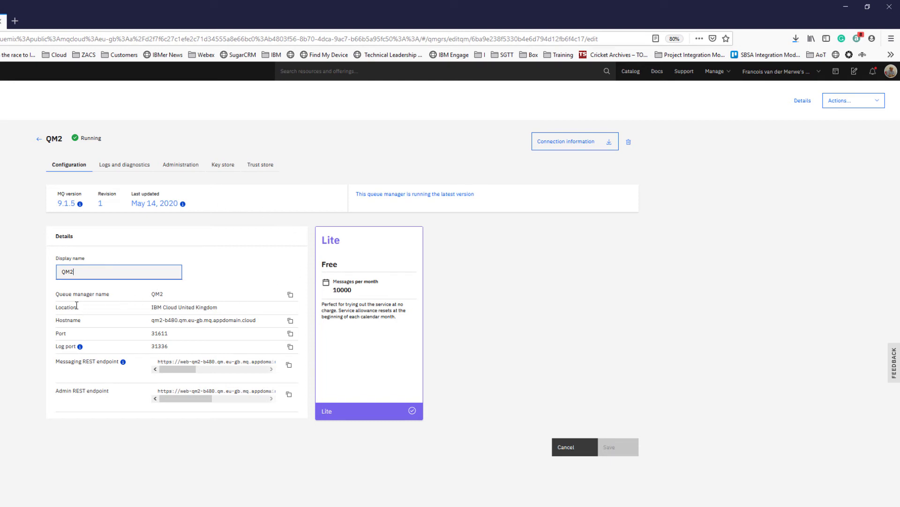
pyautogui.click(564, 144)
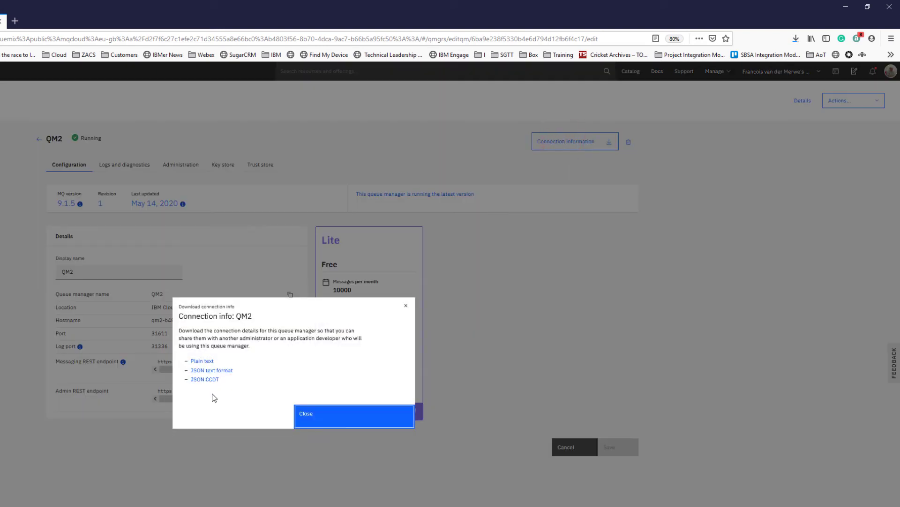
pyautogui.click(205, 364)
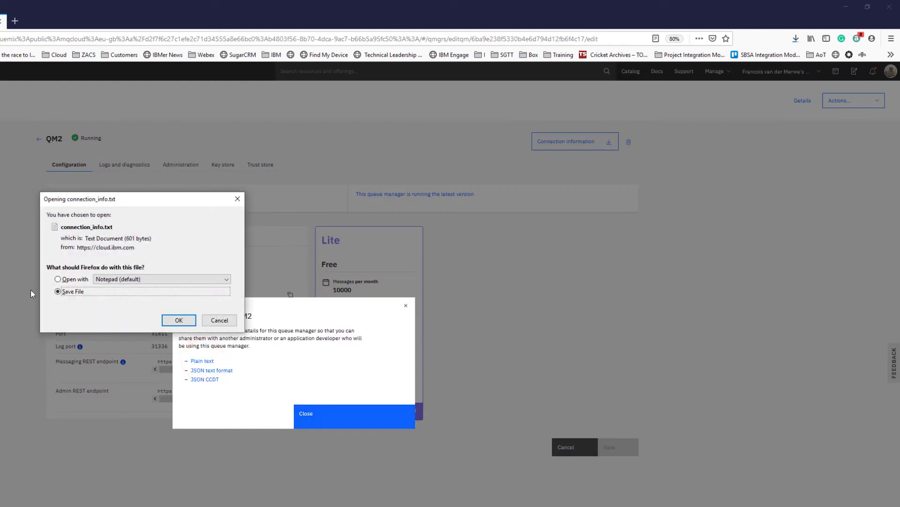
pyautogui.click(57, 279)
pyautogui.click(179, 320)
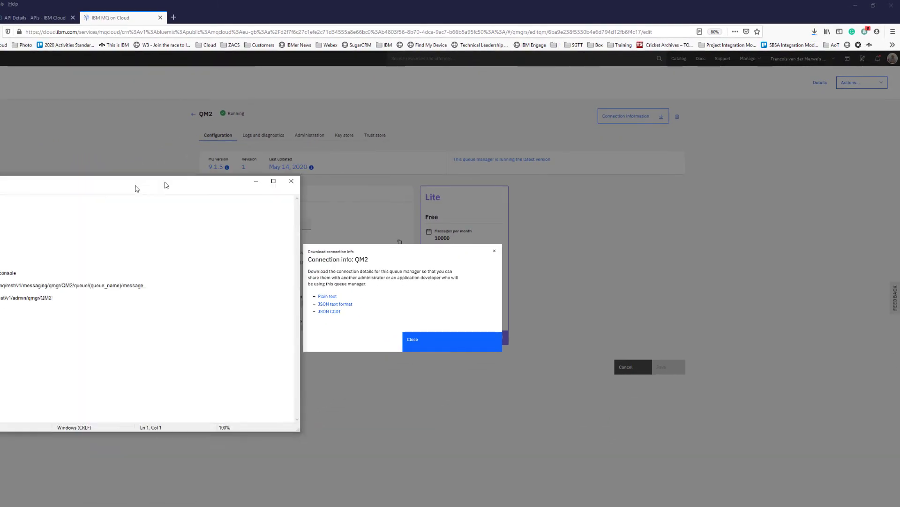
pyautogui.moveTo(137, 187); pyautogui.dragTo(406, 103)
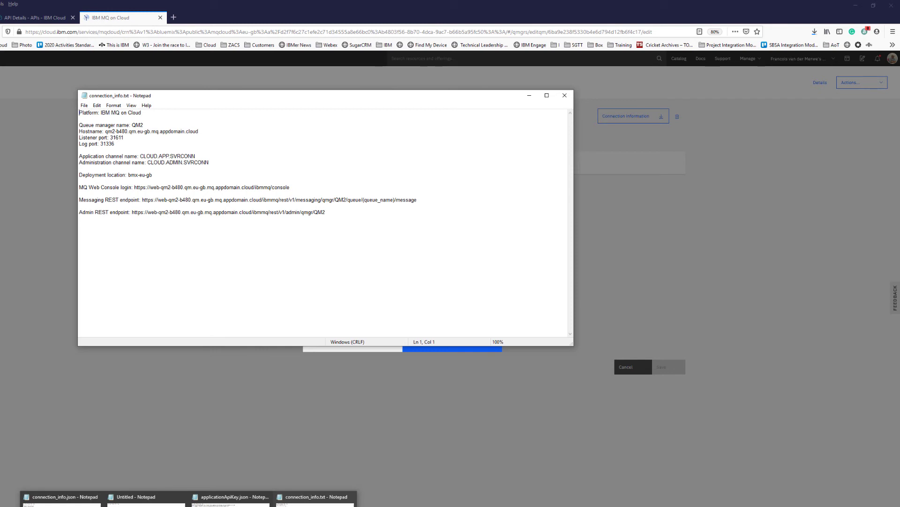
# - Copy the whole applicationApiKey.json text with its API key to the end of connection_info.txt, and close the key file and the connection information dialog
pyautogui.click(231, 498)
pyautogui.tripleClick(355, 202)
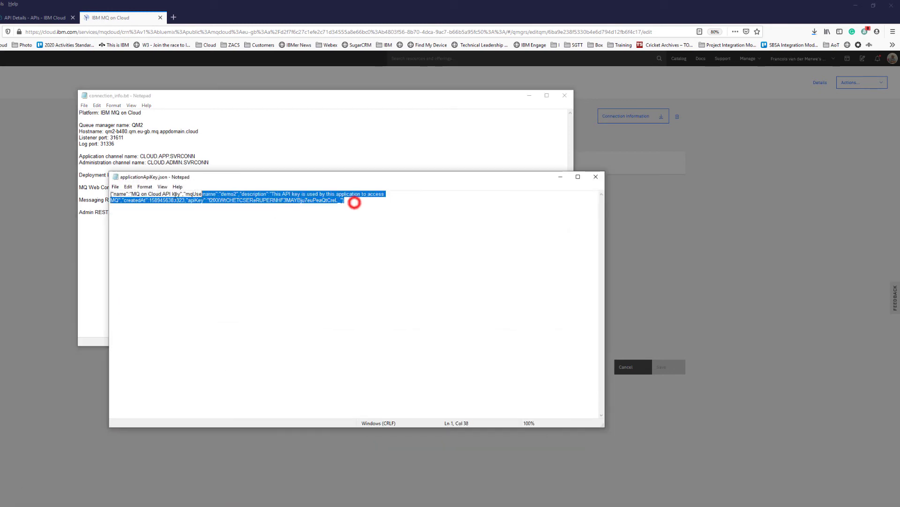
pyautogui.rightClick(217, 197)
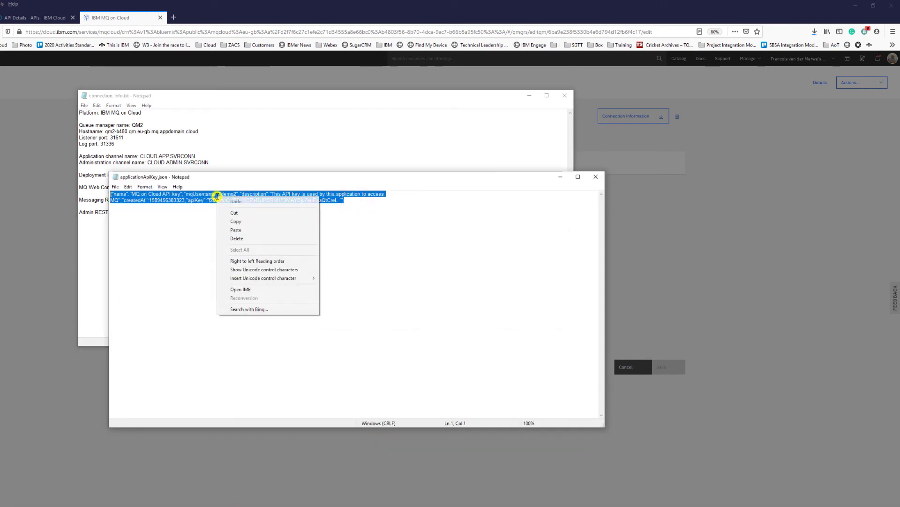
pyautogui.click(237, 222)
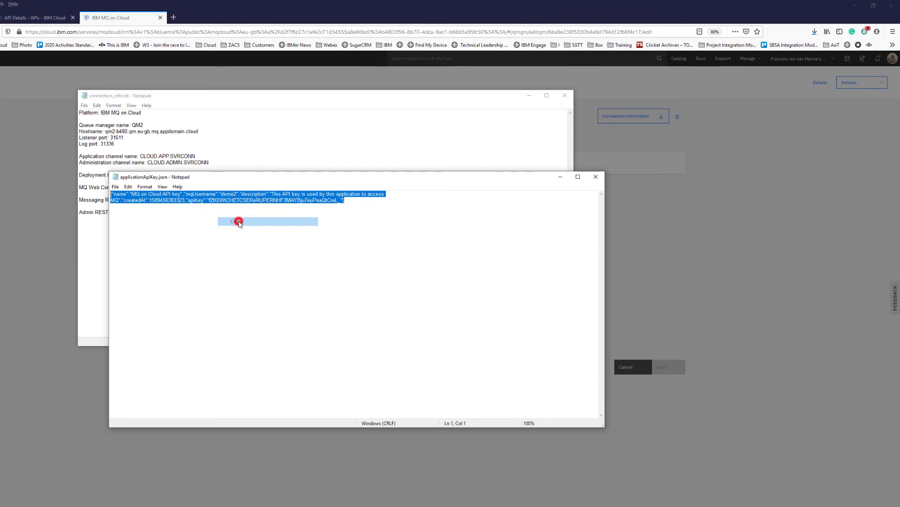
pyautogui.click(221, 98)
pyautogui.click(332, 217)
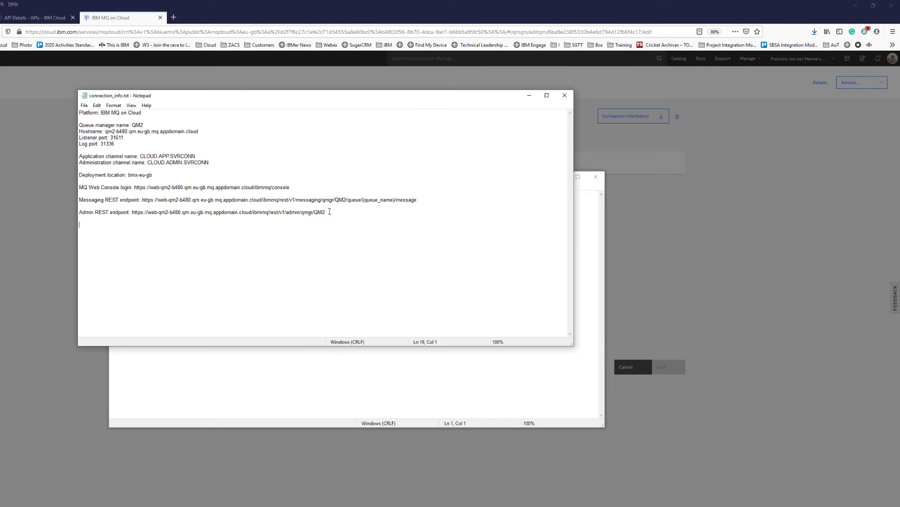
pyautogui.hotkey('ctrl', 'v')
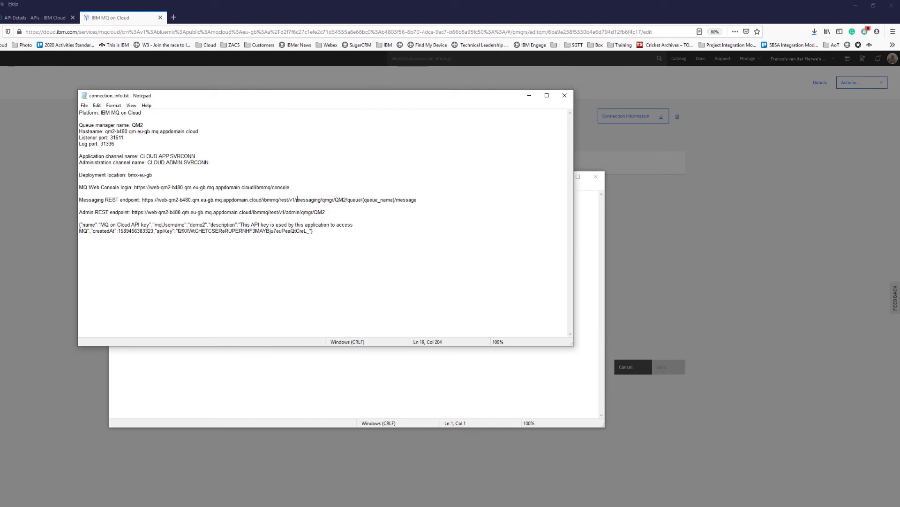
pyautogui.click(529, 95)
pyautogui.click(596, 176)
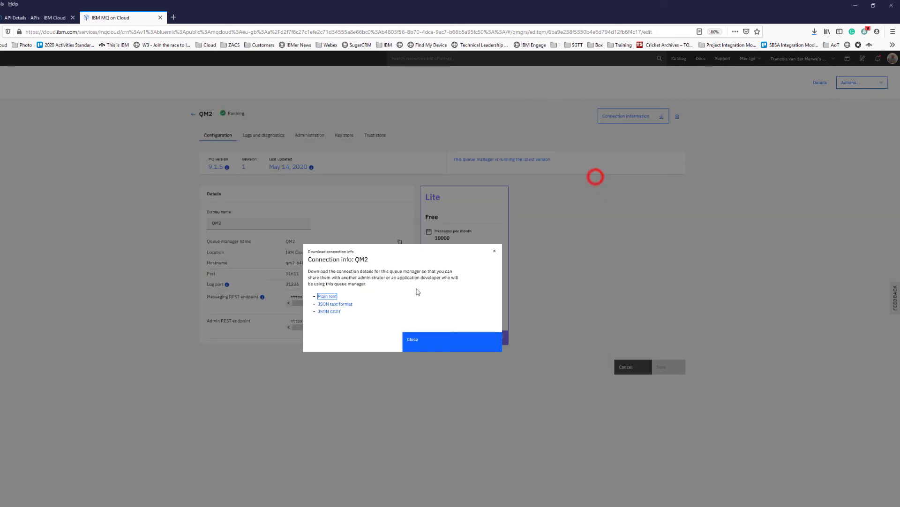
pyautogui.click(412, 342)
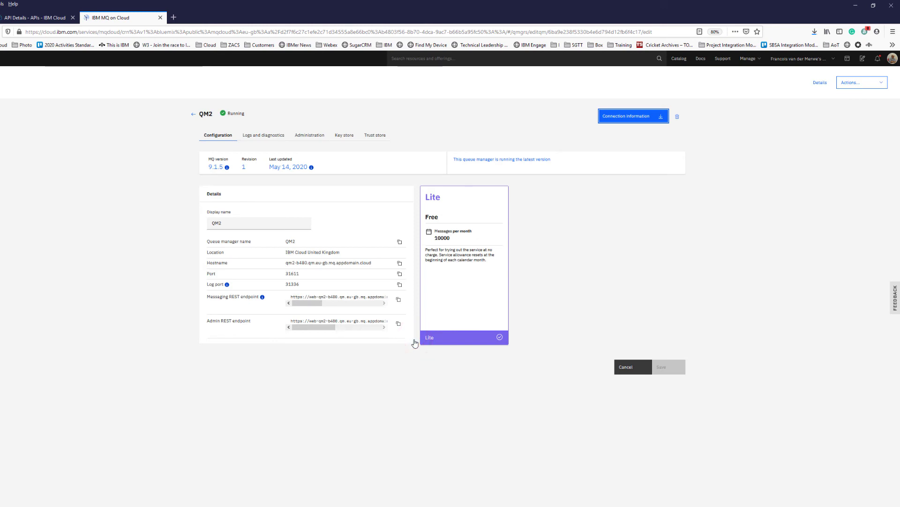
# - Launch the MQ Console from queue manager QM2's administration options
pyautogui.click(306, 135)
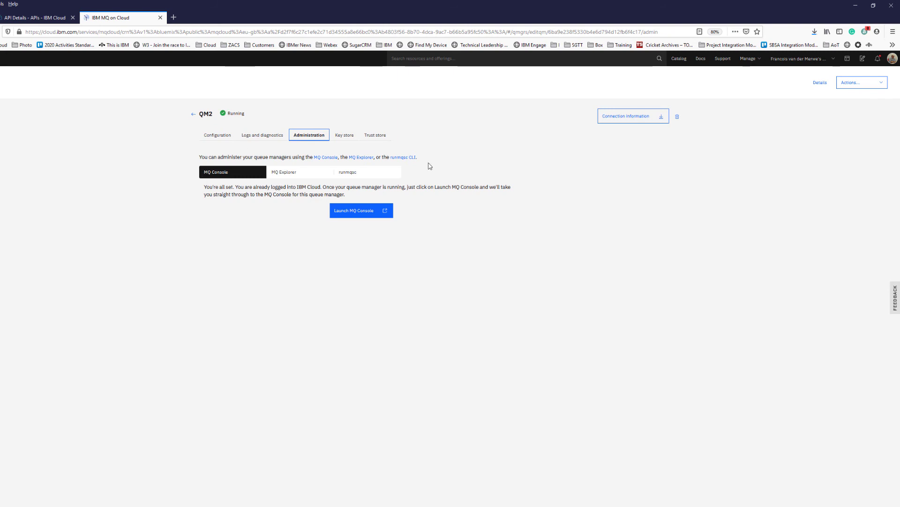
pyautogui.click(214, 175)
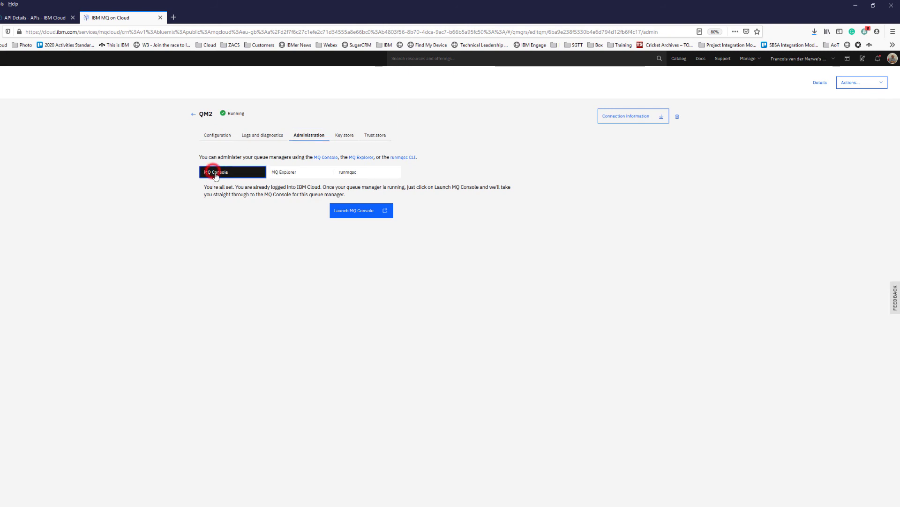
pyautogui.click(382, 212)
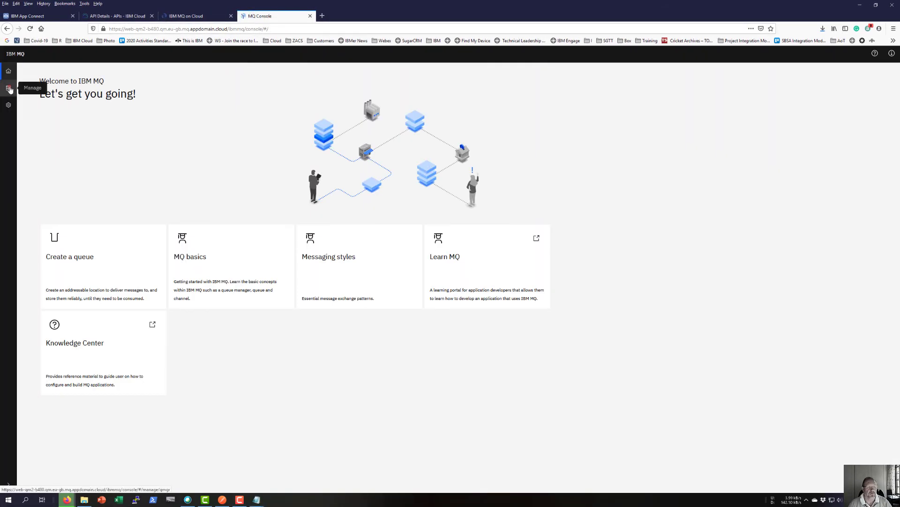
# - Examine queue manager QM2's queues, listeners and app channels in the MQ Console
pyautogui.click(9, 89)
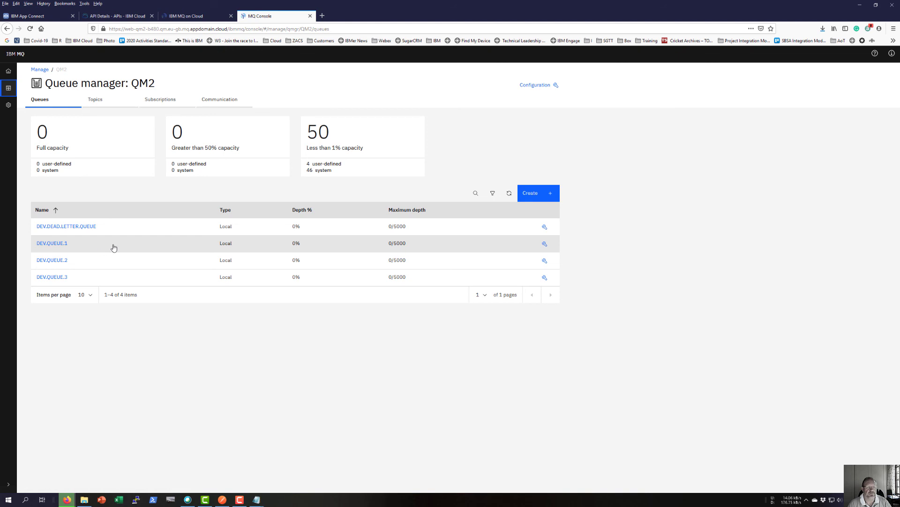
pyautogui.click(220, 101)
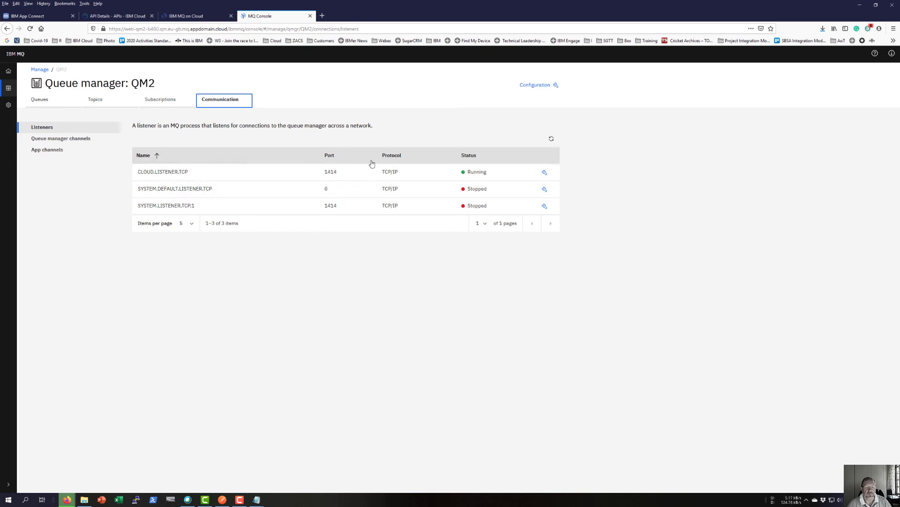
pyautogui.click(44, 150)
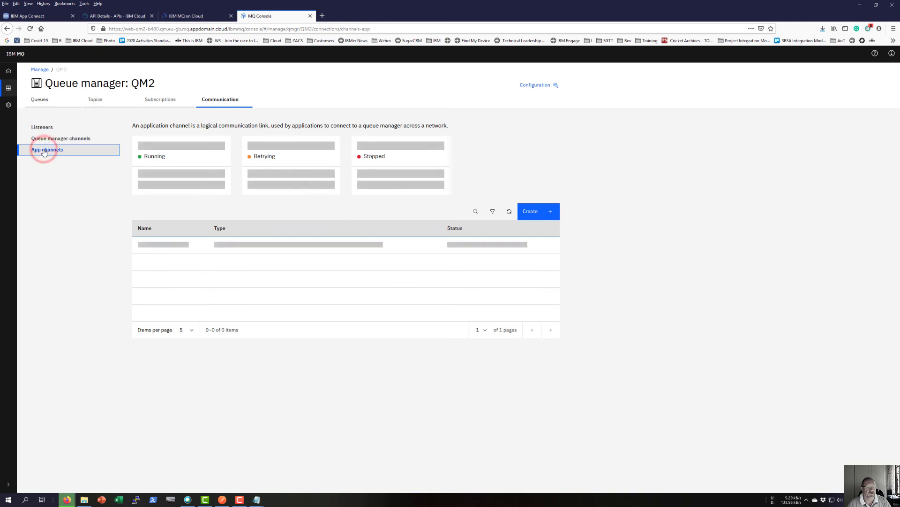